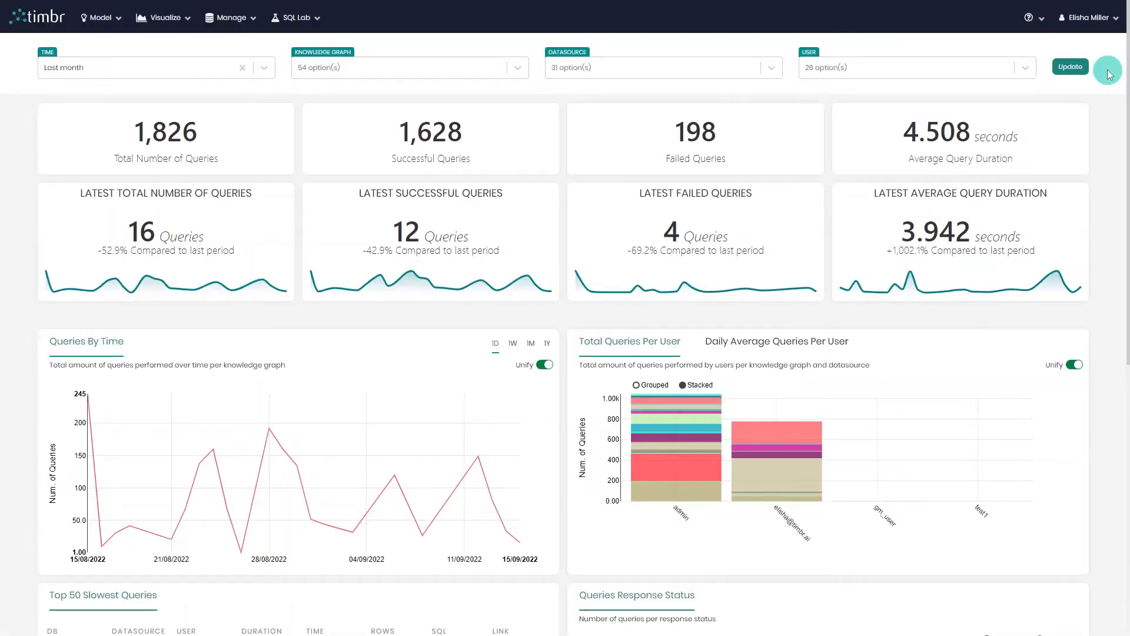
scroll(1109, 75, down, 7)
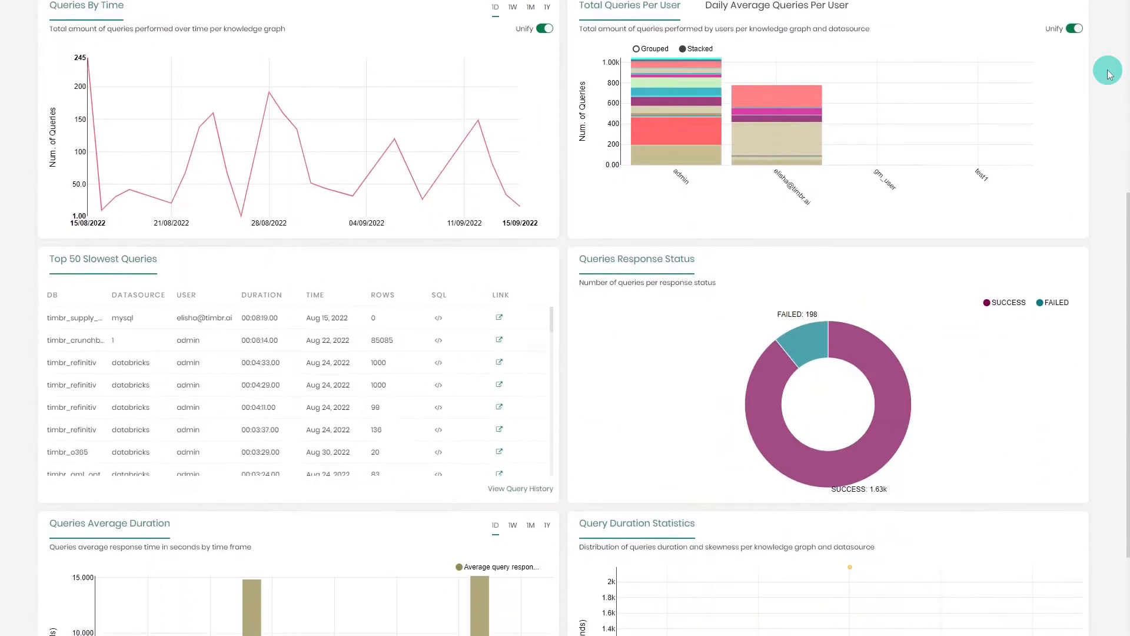
scroll(1109, 74, up, 7)
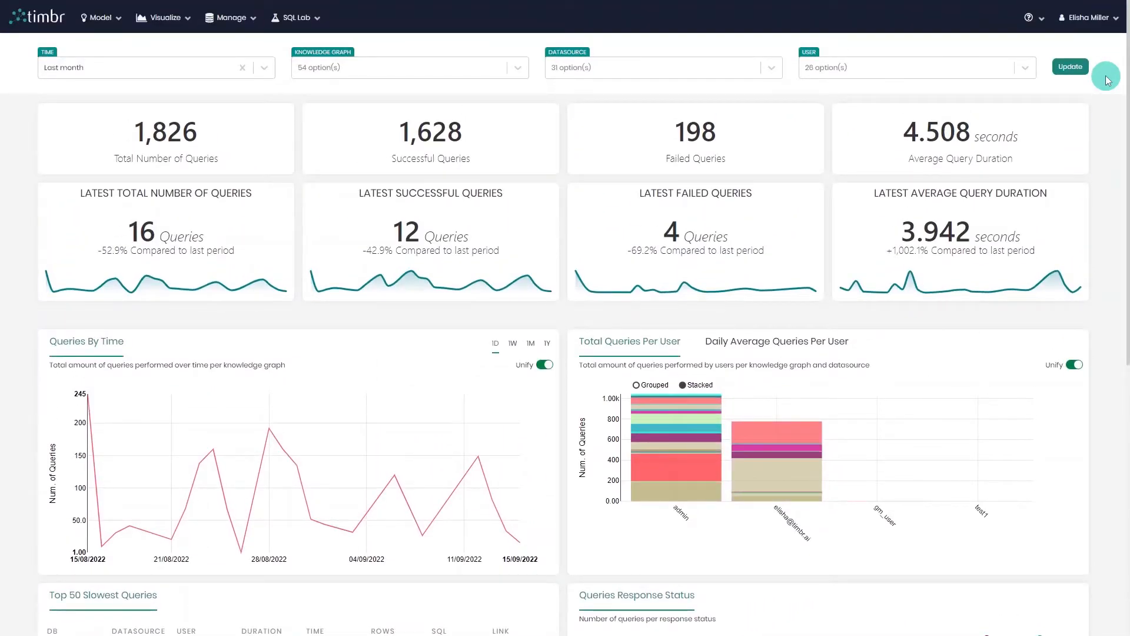
click(167, 22)
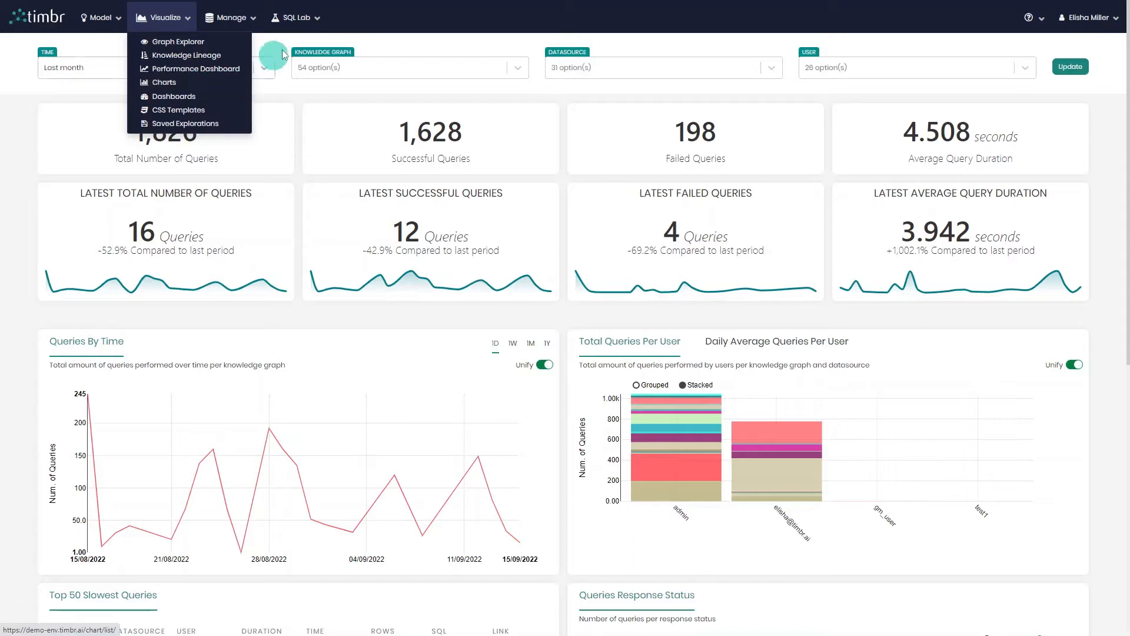
Run the Fitness product query on timbr_supply_chain in the SQL editor and open its results for chart exploration.
click(315, 24)
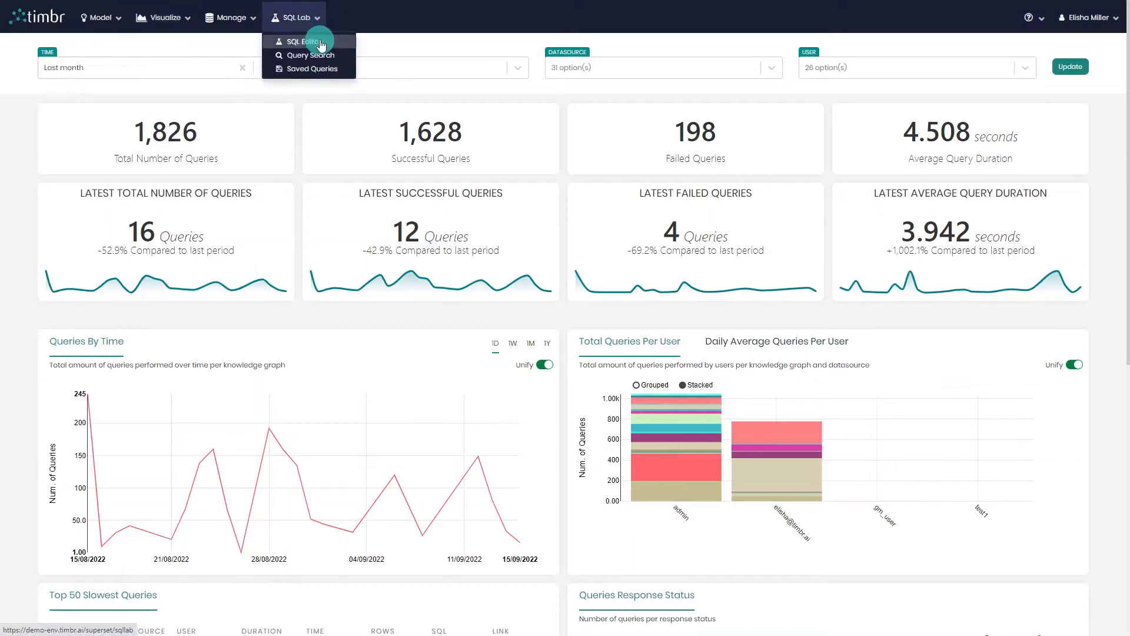
click(336, 43)
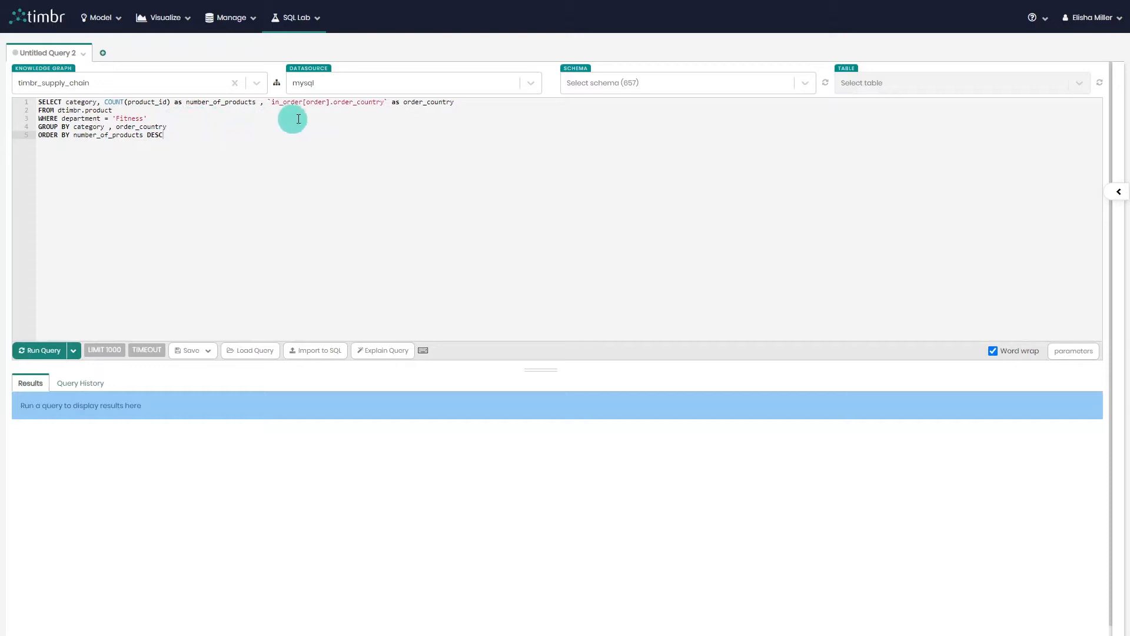
click(57, 353)
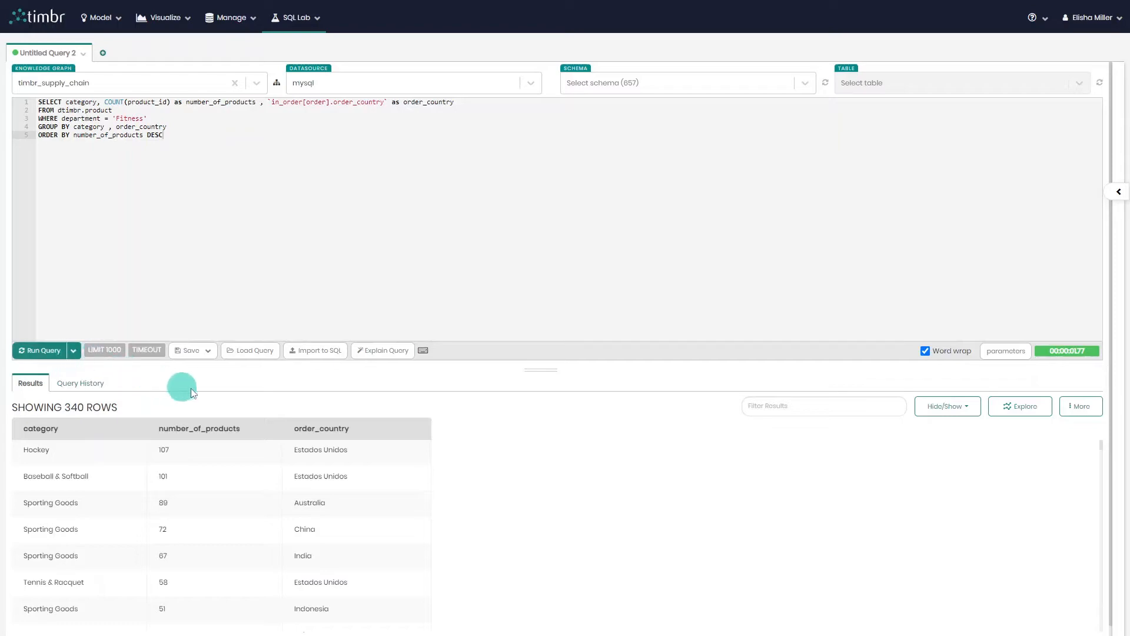
click(1024, 407)
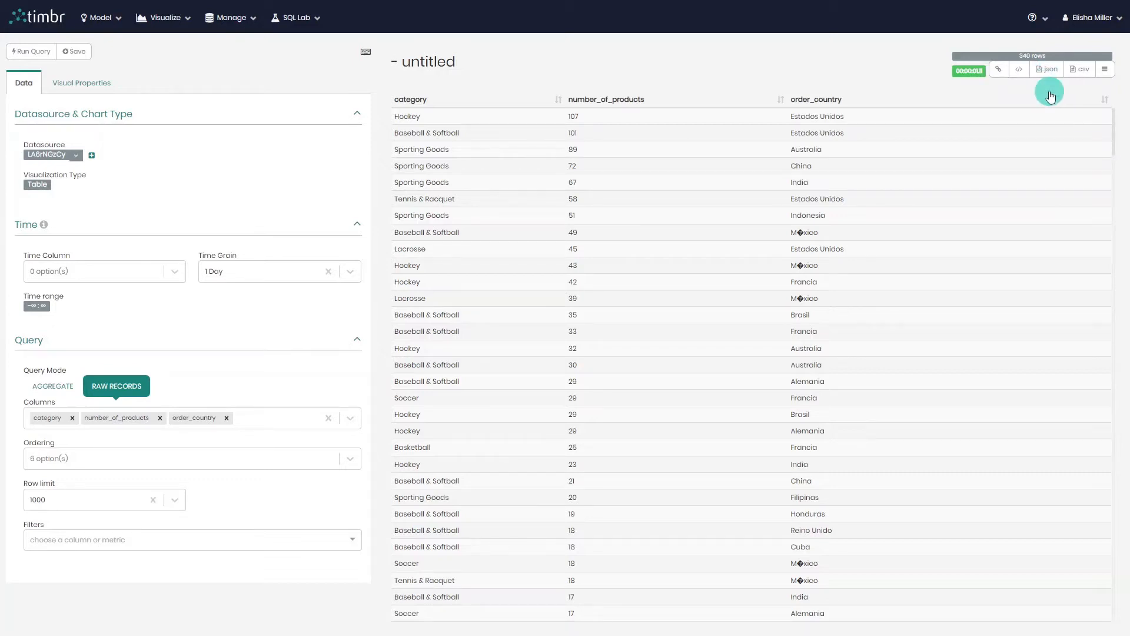
click(1105, 70)
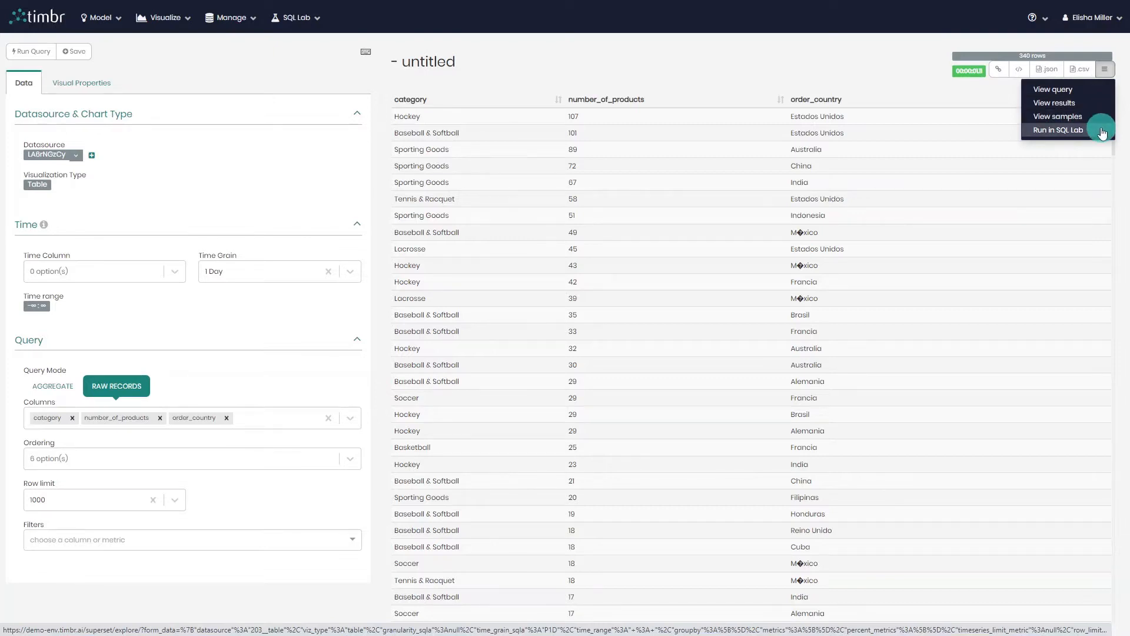
click(1105, 69)
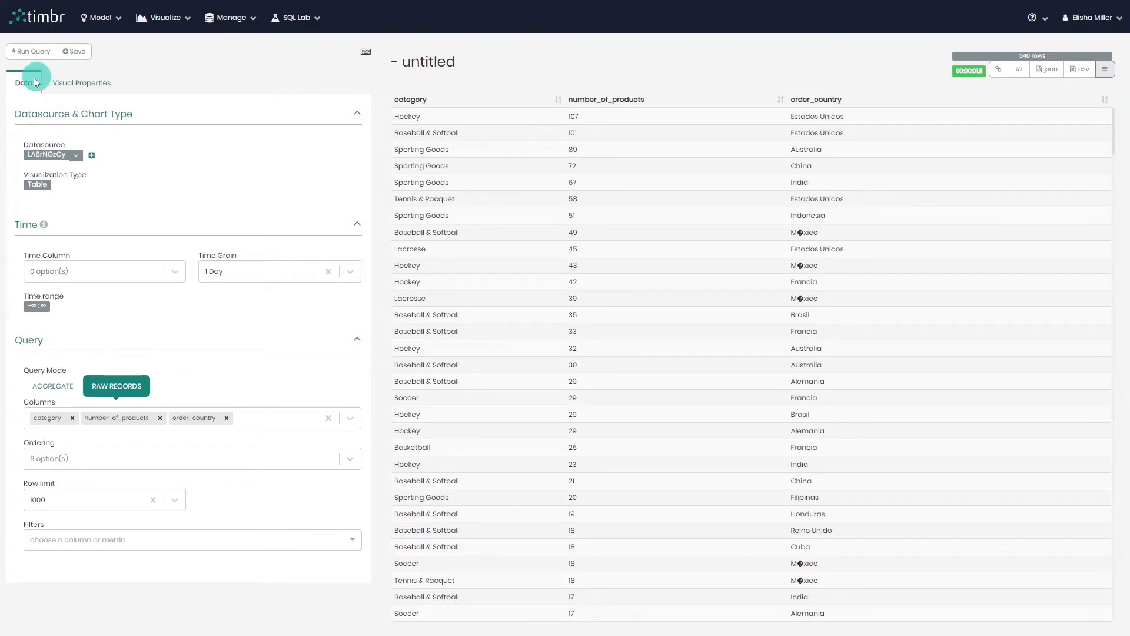
click(100, 87)
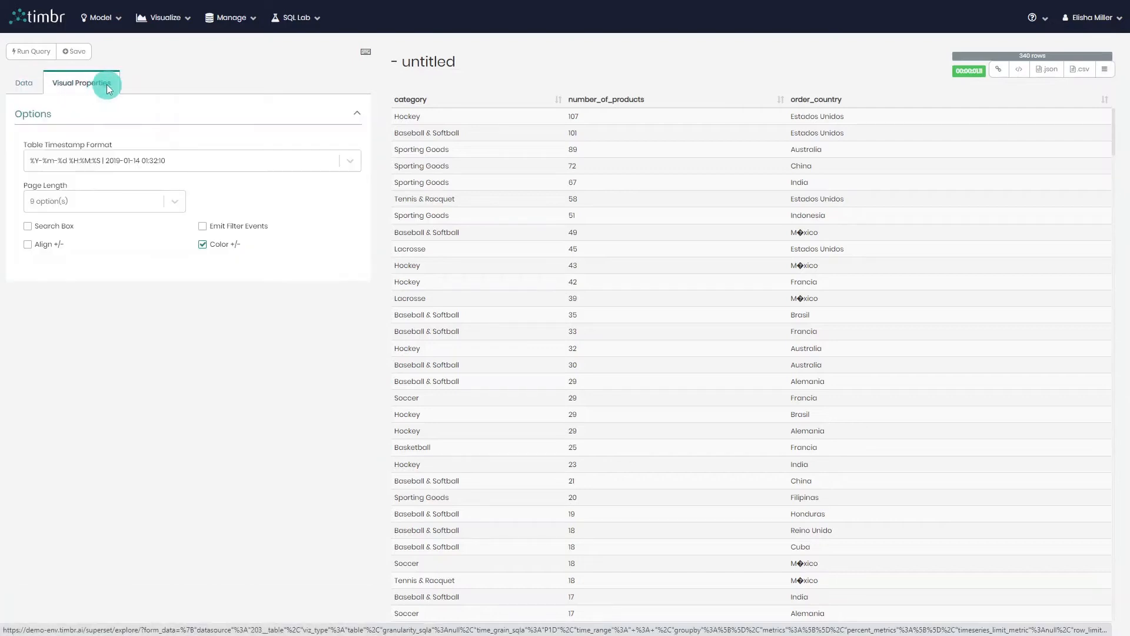
click(26, 88)
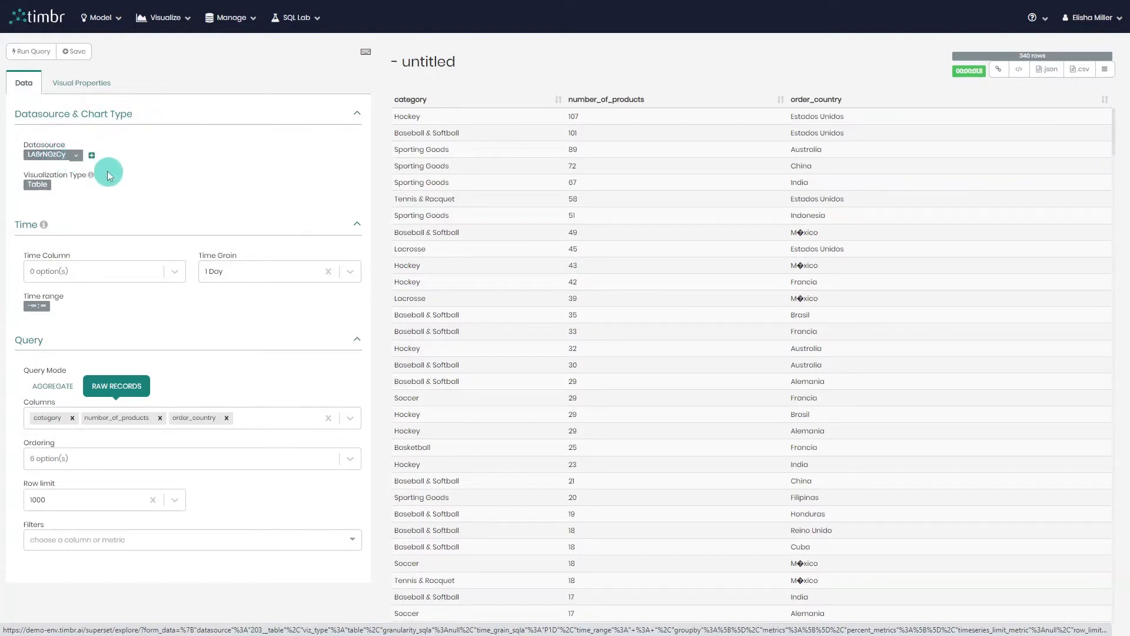
click(76, 155)
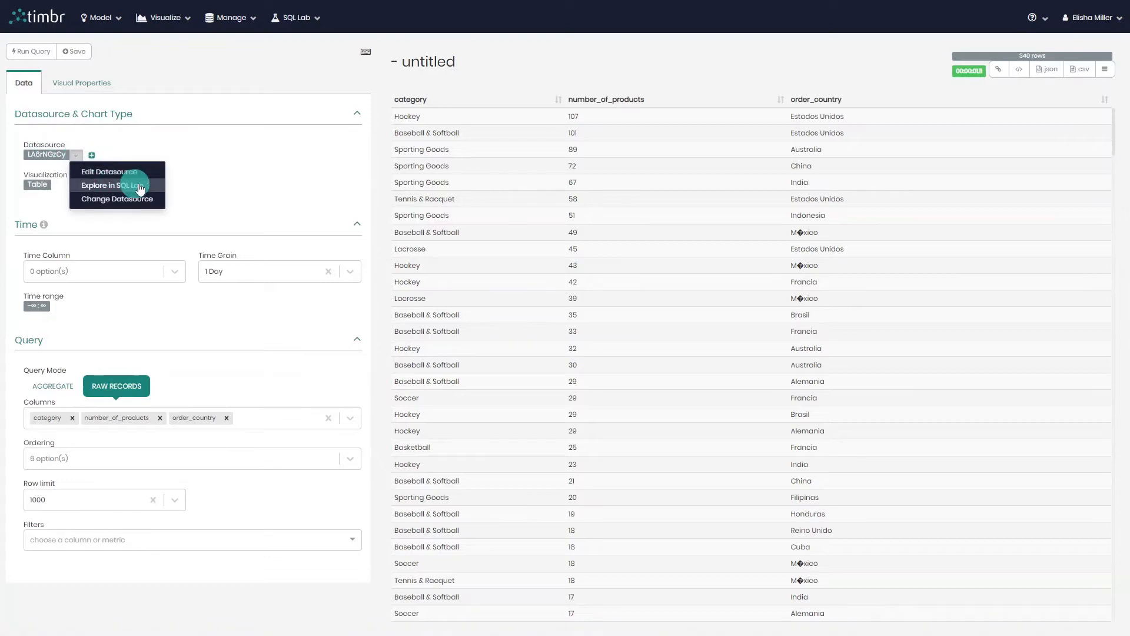
click(220, 177)
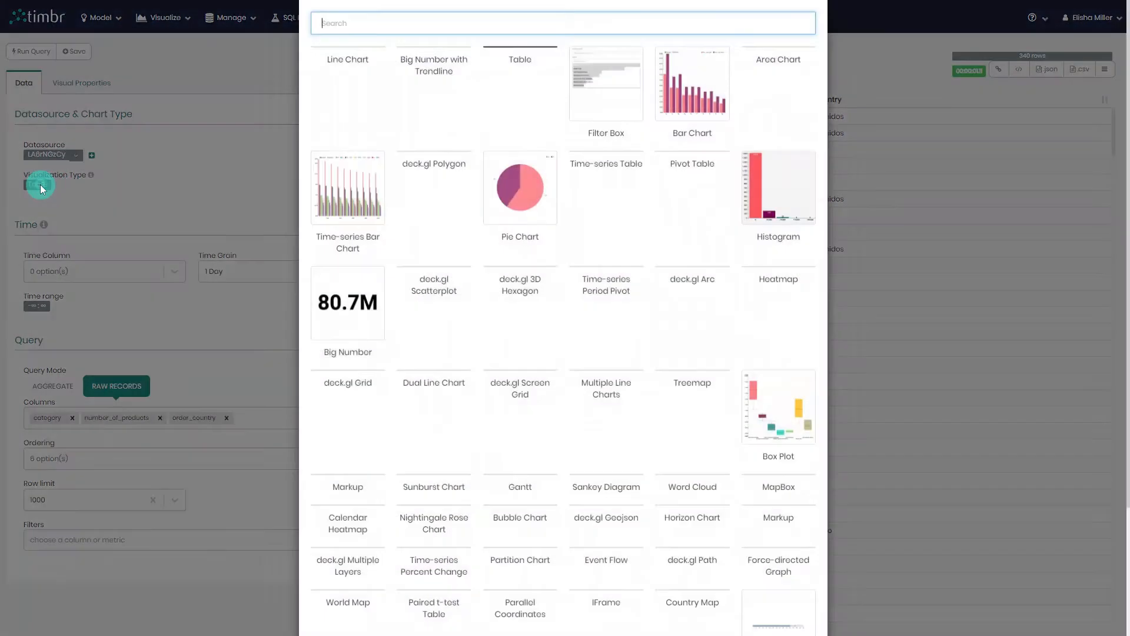
Change the visualization type of the query results to Bar Chart.
click(36, 185)
scroll(582, 168, down, 4)
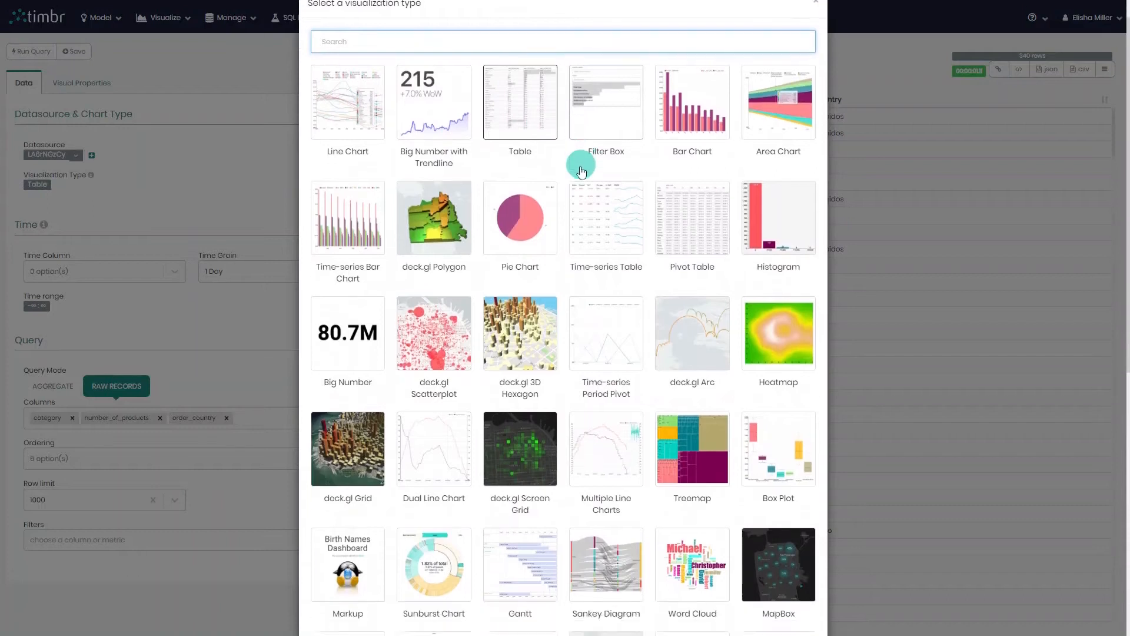
scroll(582, 182, up, 4)
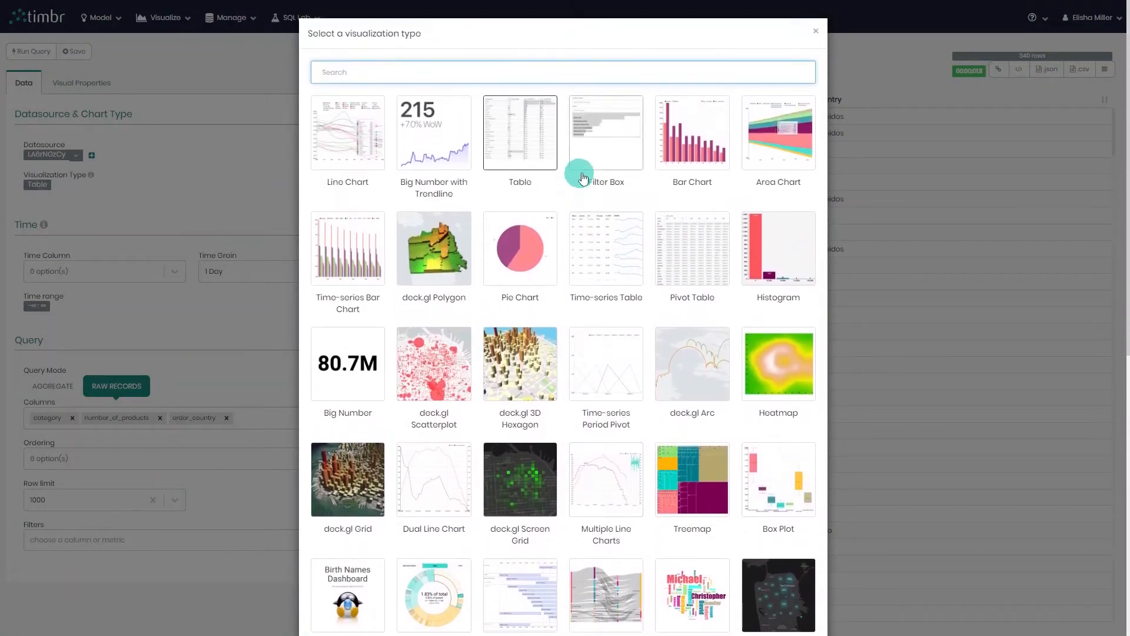
click(689, 167)
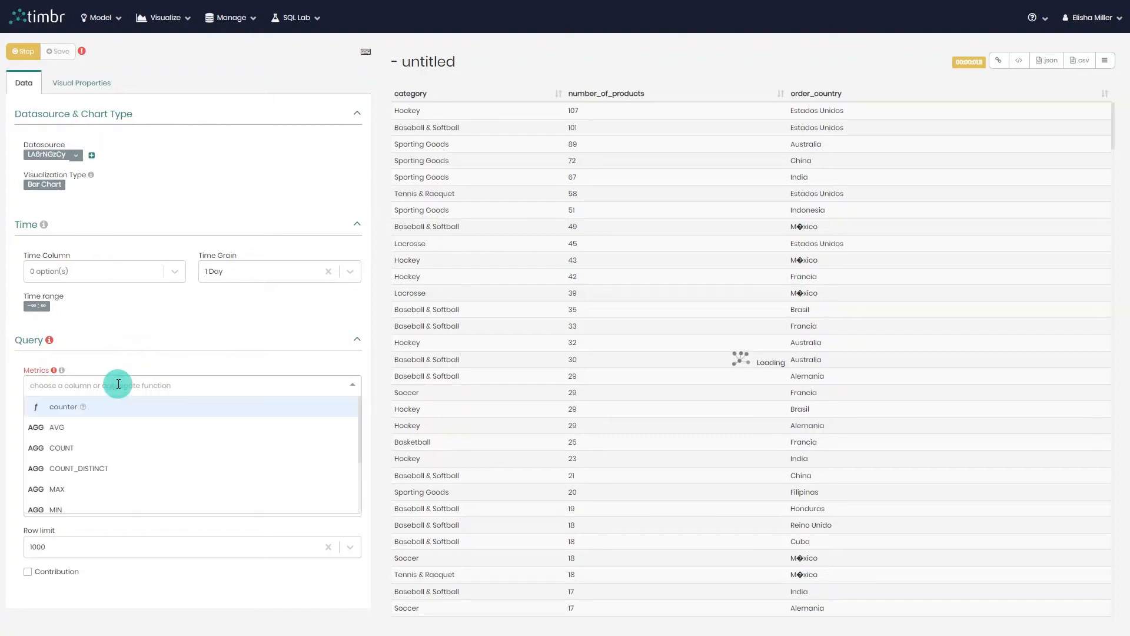
Add SUM(number_of_products) as the bar chart's metric.
text(su)
click(116, 406)
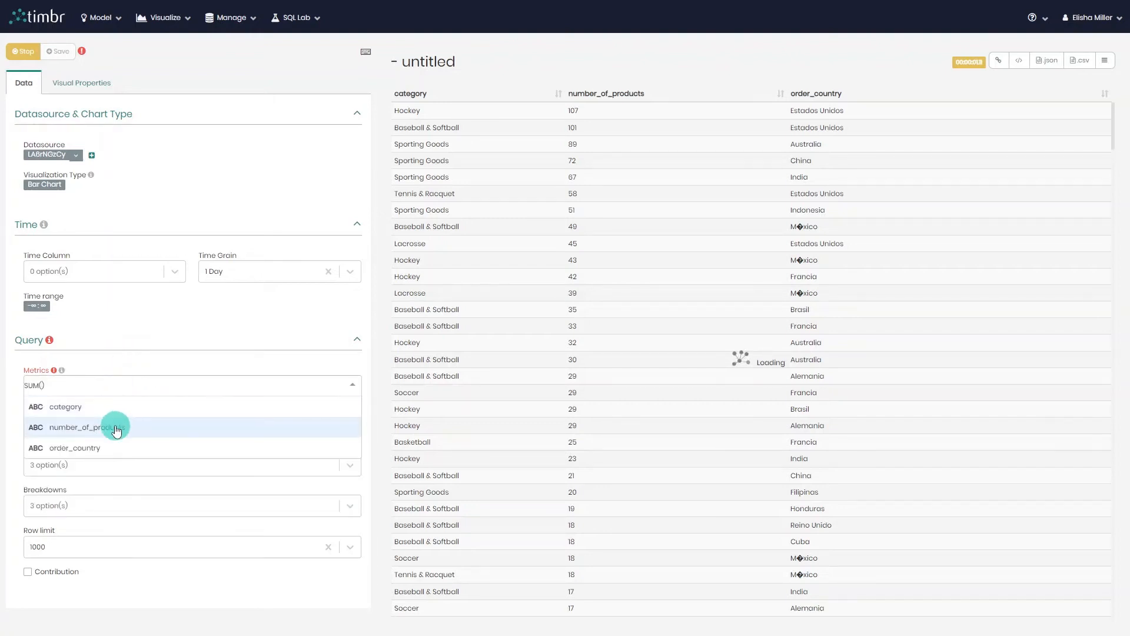
click(116, 428)
click(171, 443)
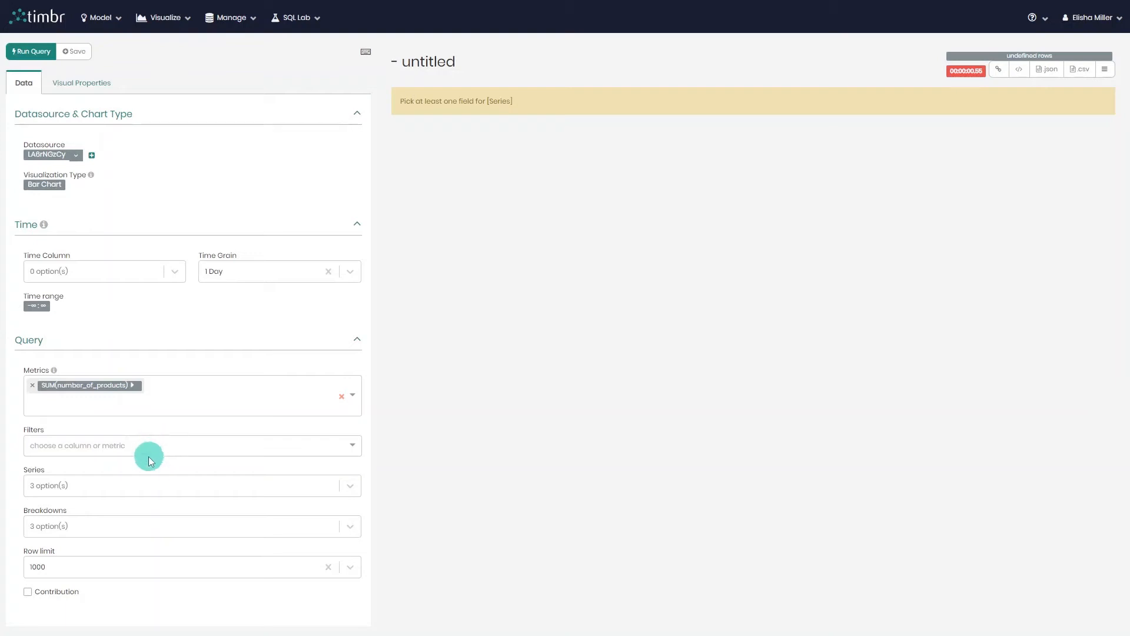
Set the series to order_country with a category breakdown, and run the query to draw the bar chart.
click(125, 483)
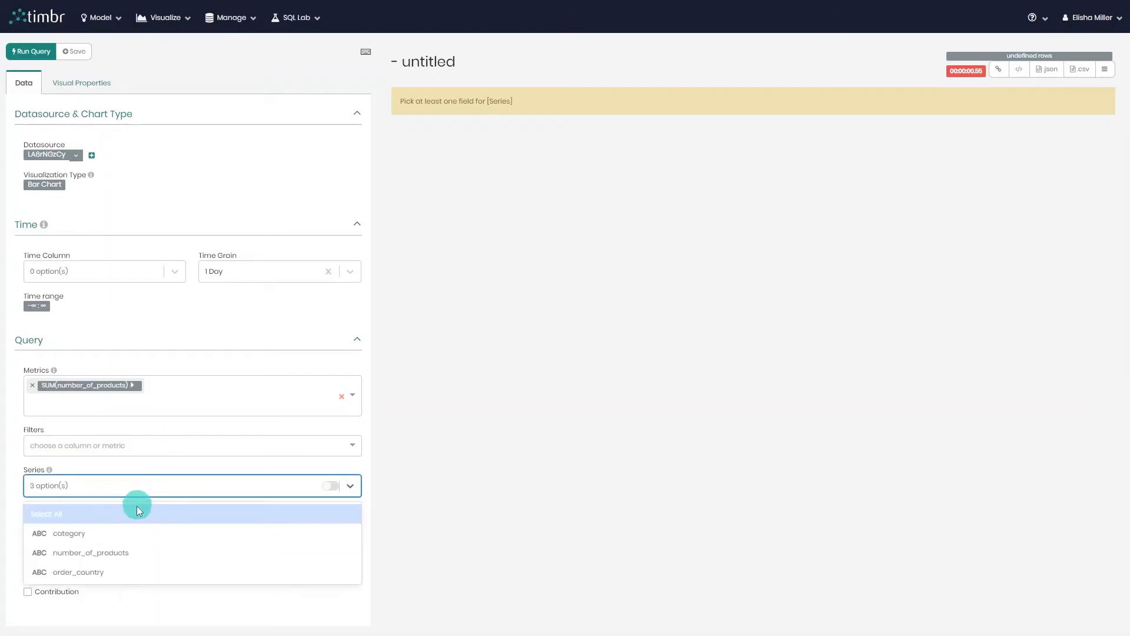
click(160, 571)
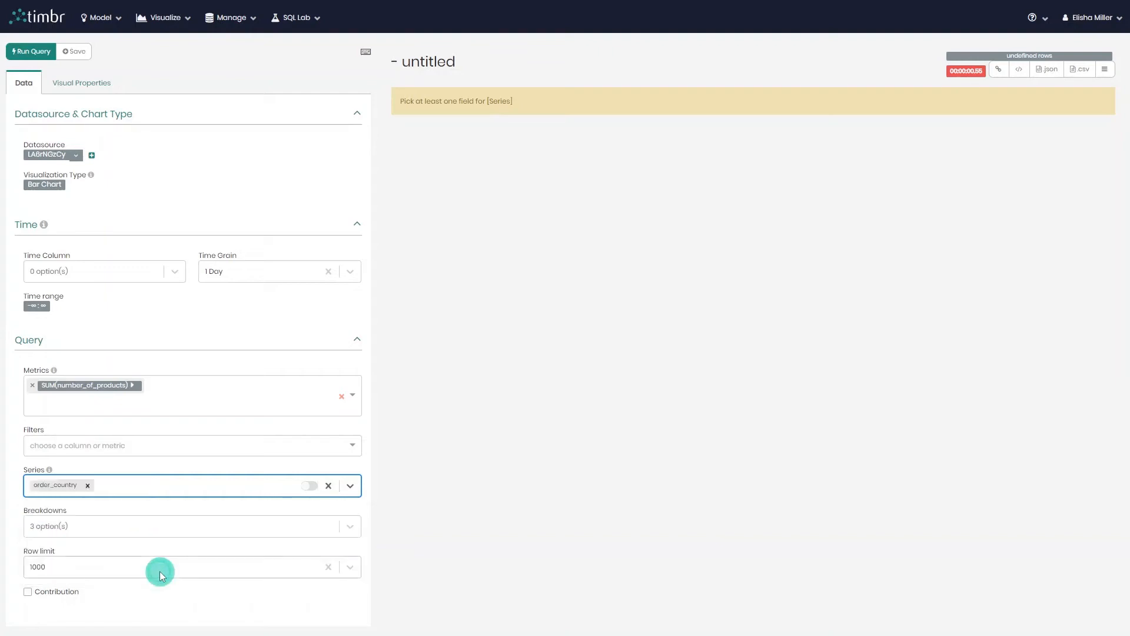
click(137, 524)
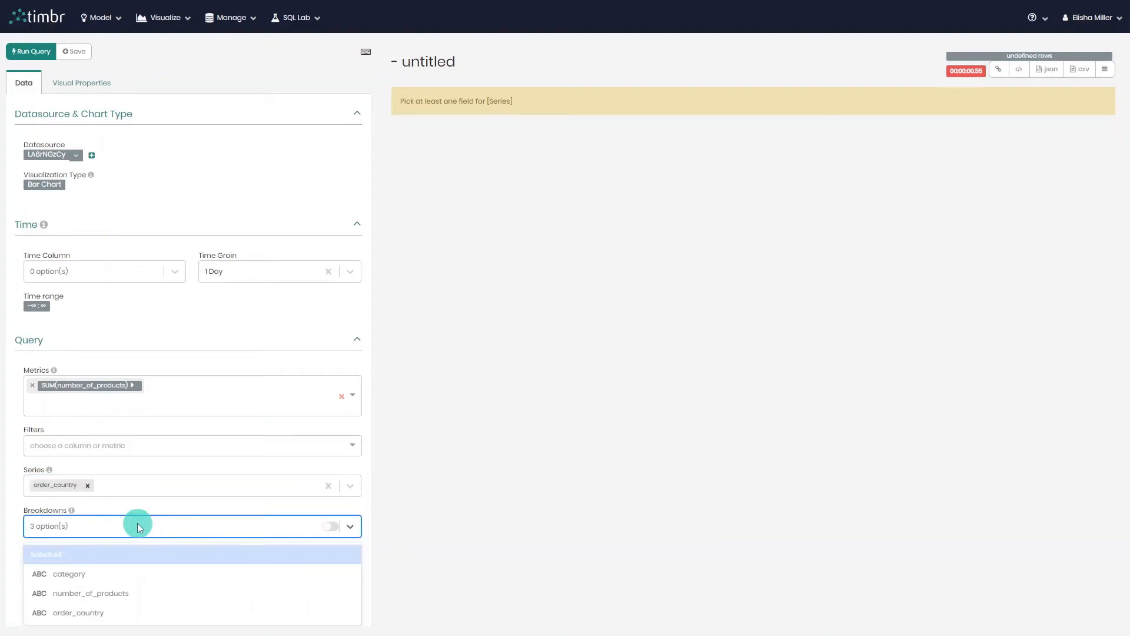
click(148, 574)
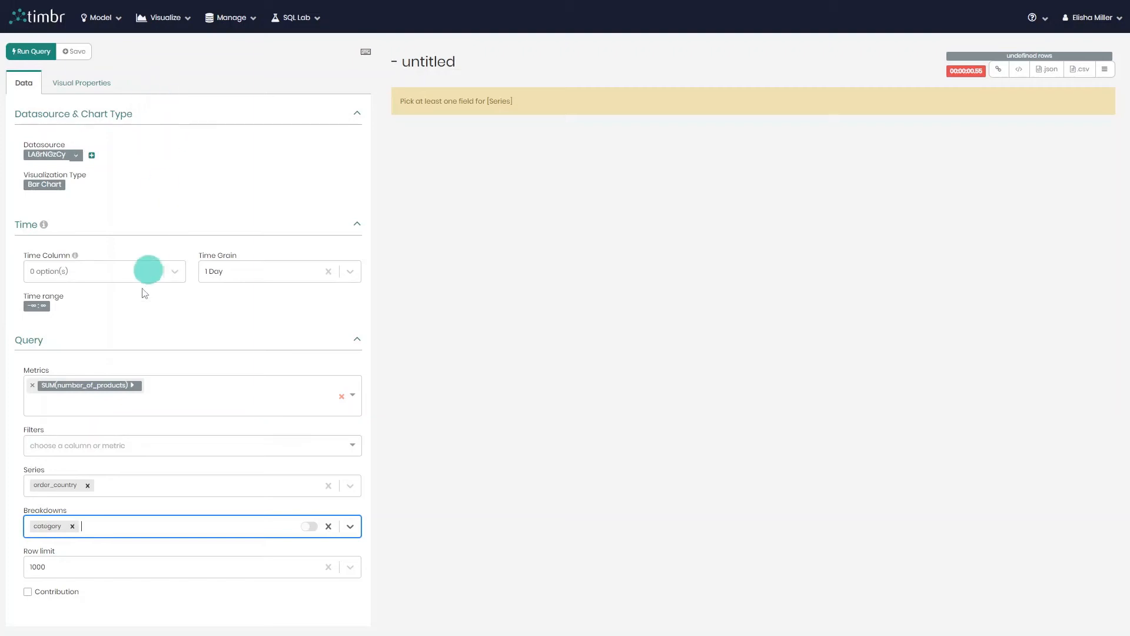
mouse_move(49, 470)
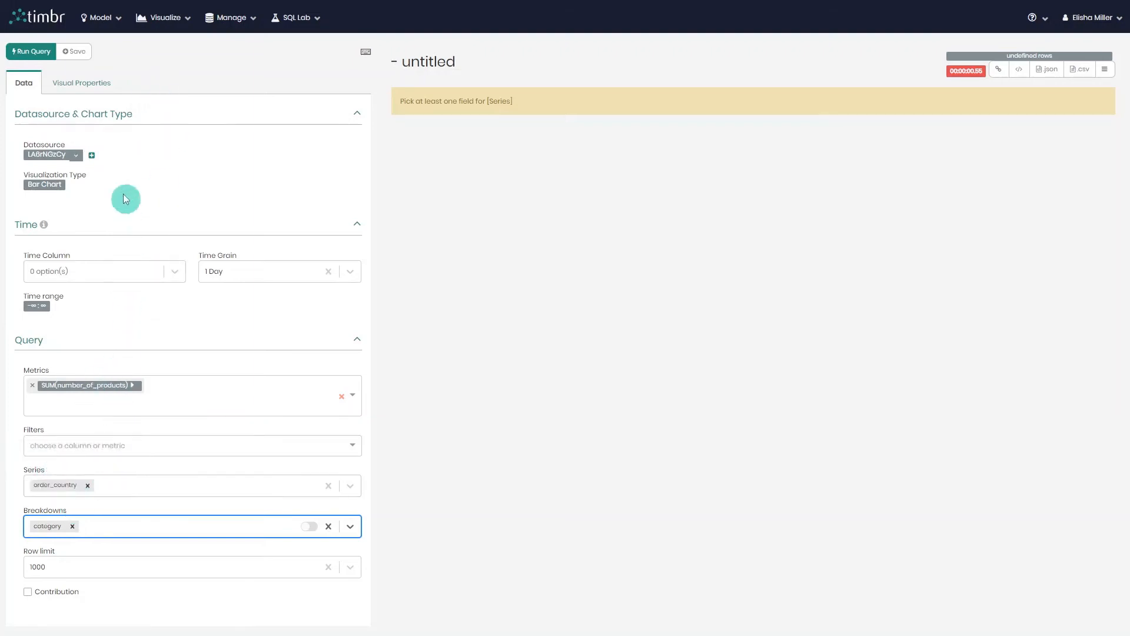
click(29, 52)
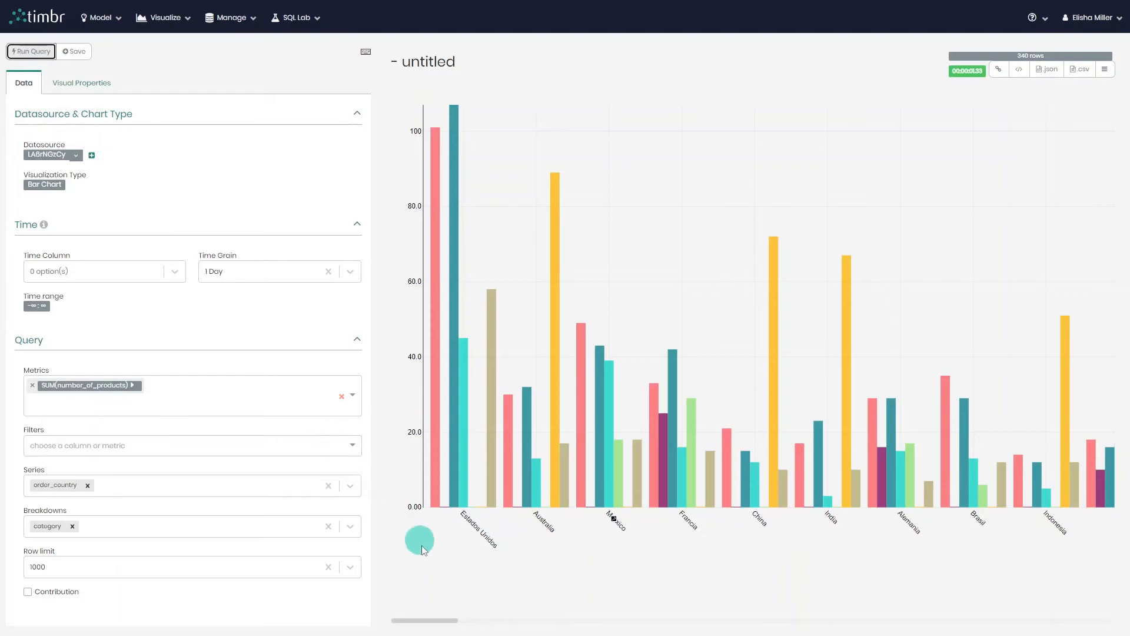
drag(436, 621, 1113, 586)
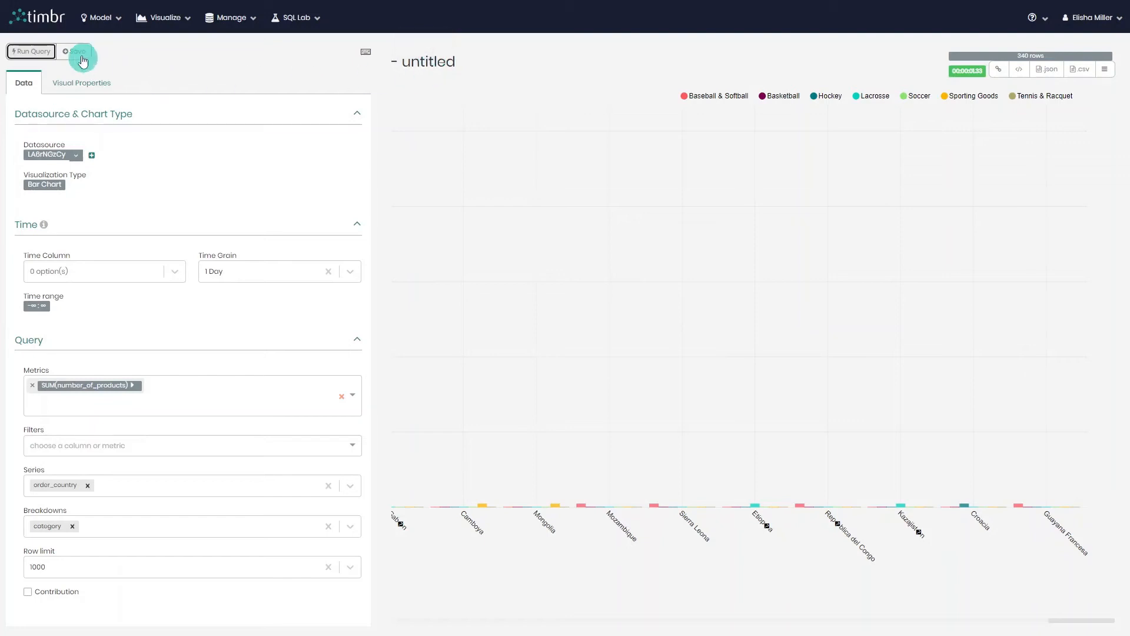
drag(1057, 621, 406, 612)
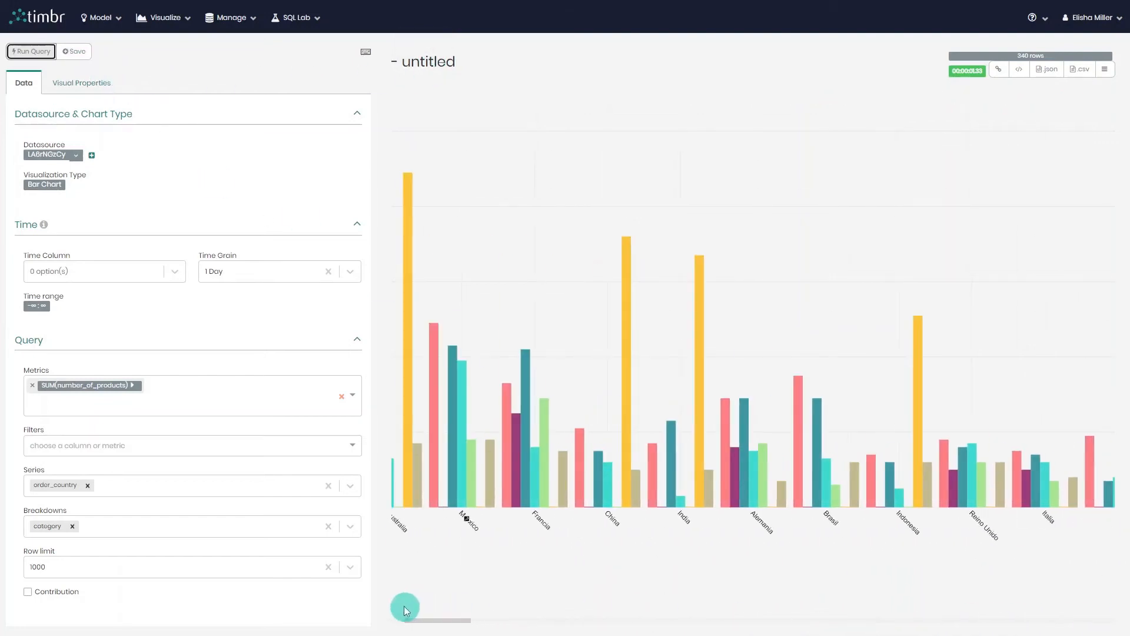
Apply a purple-and-green color scheme to the bar chart.
click(85, 87)
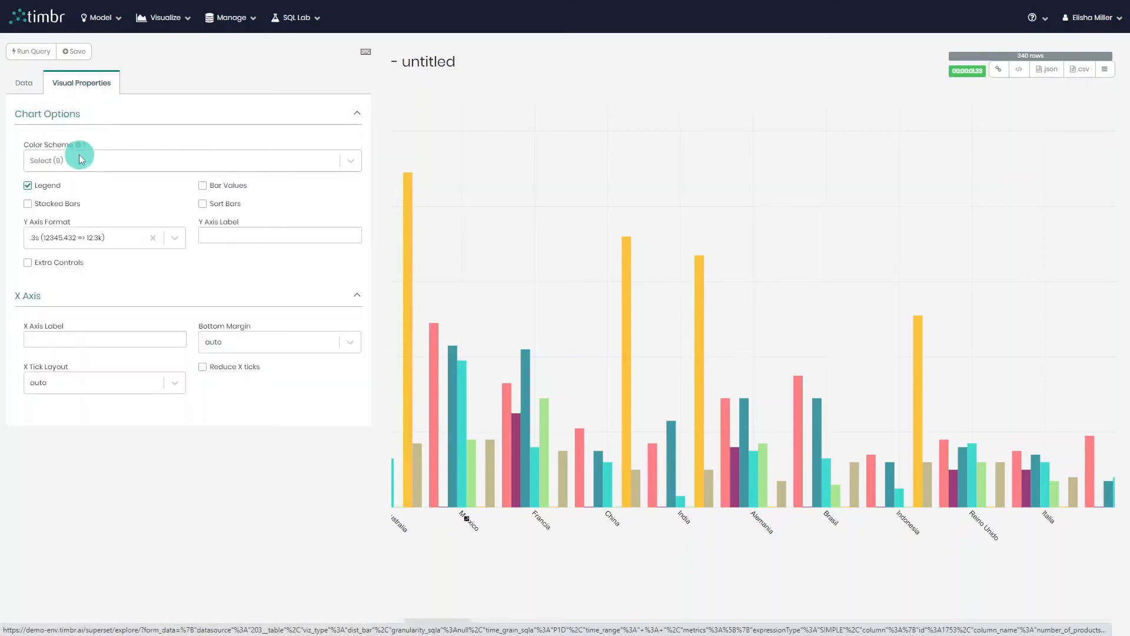
click(109, 160)
click(112, 263)
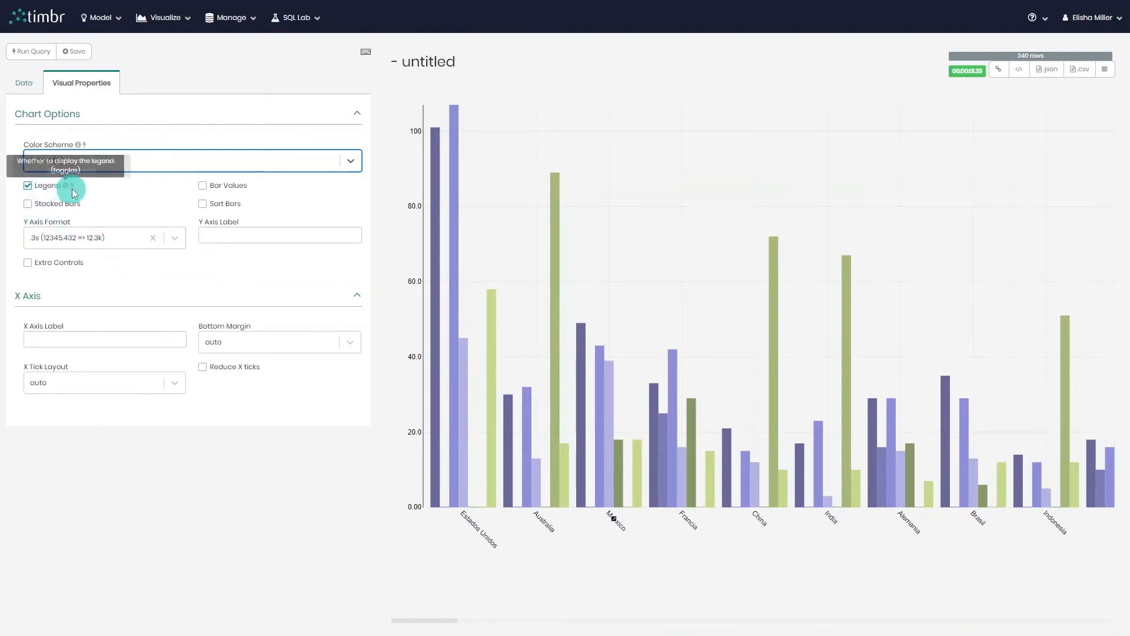
Enable bar values, stacked bars and sorted bars, and set the Y axis format to .1s (12345.432 => 10k).
click(204, 187)
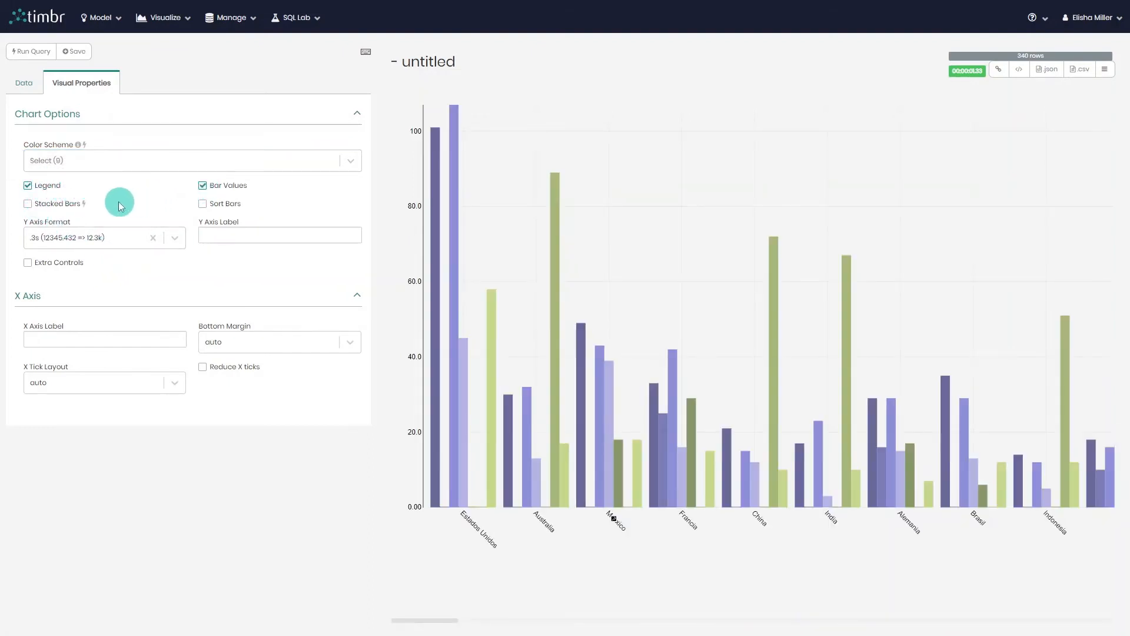
click(28, 207)
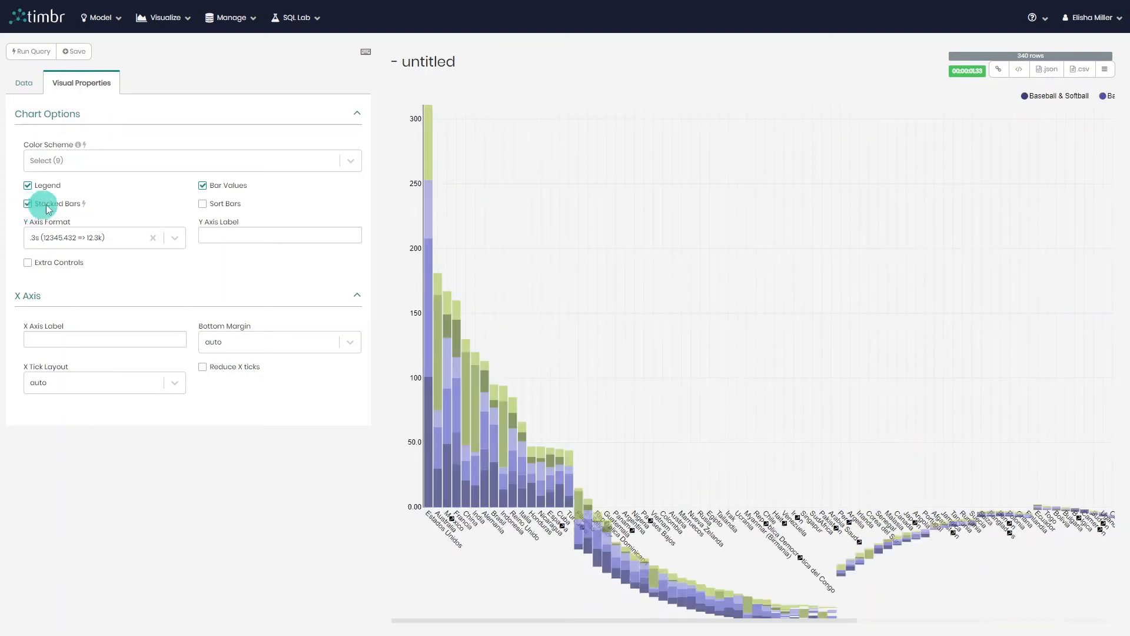
click(202, 207)
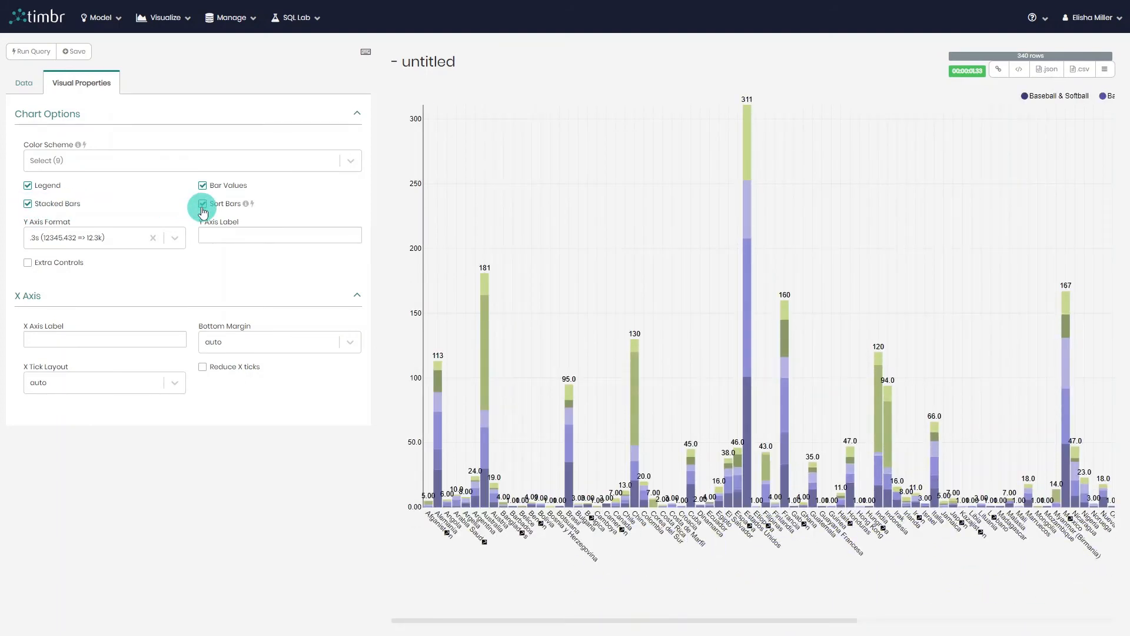
click(94, 238)
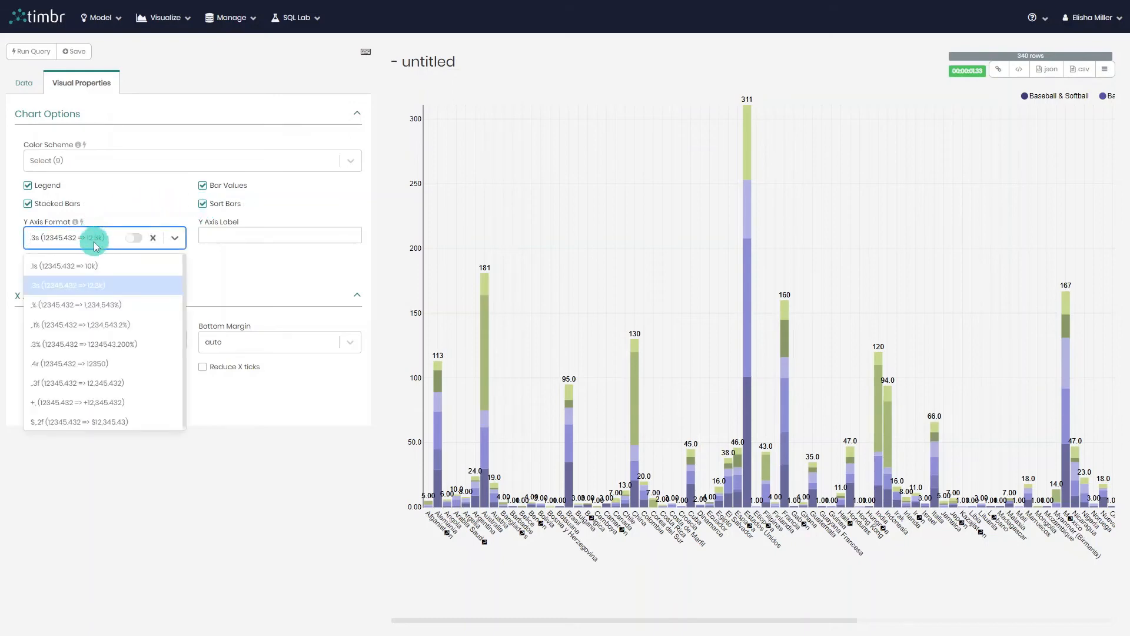
click(93, 263)
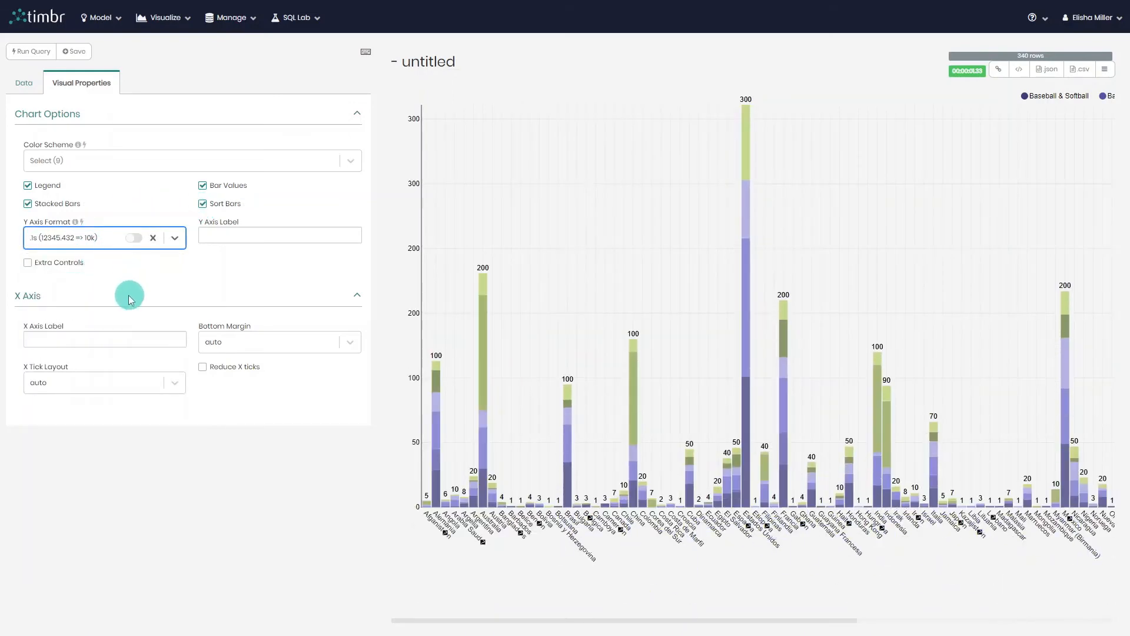
Label the chart's X axis "country" and its Y axis "number".
click(132, 339)
text(country)
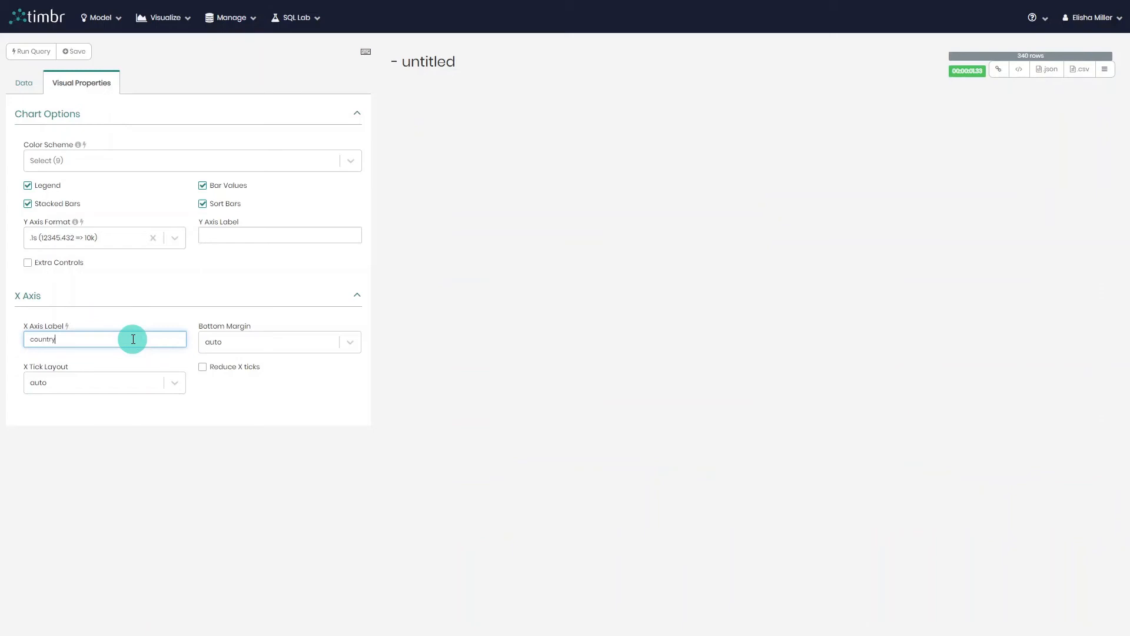
click(260, 237)
text(nu)
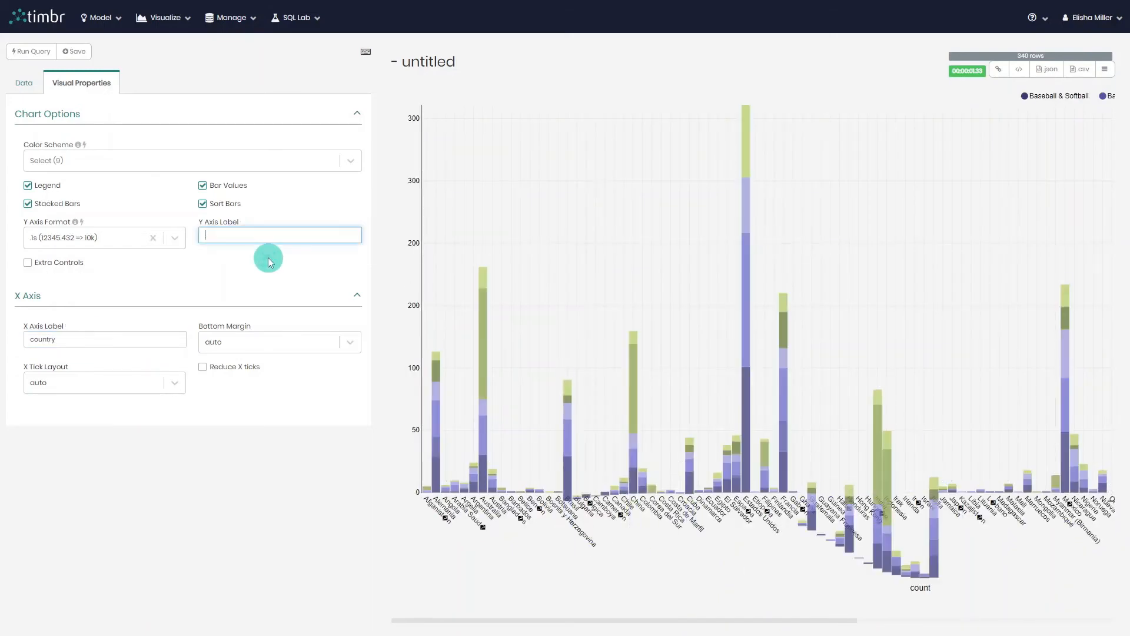
text(mber)
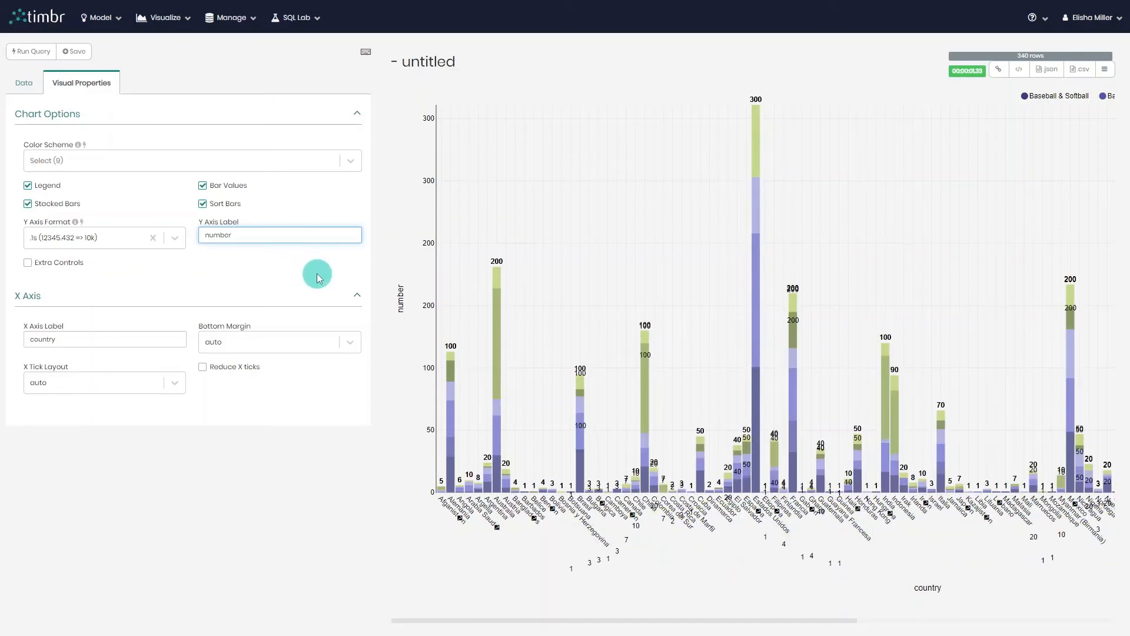
Start saving the chart and name it "fitness products".
click(80, 52)
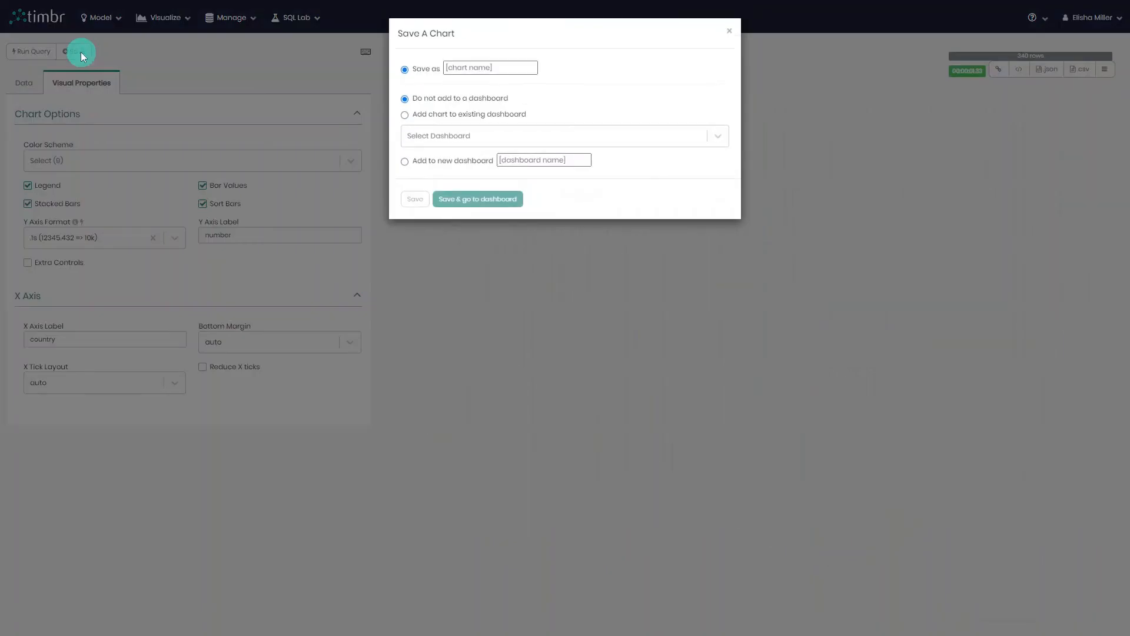
click(470, 69)
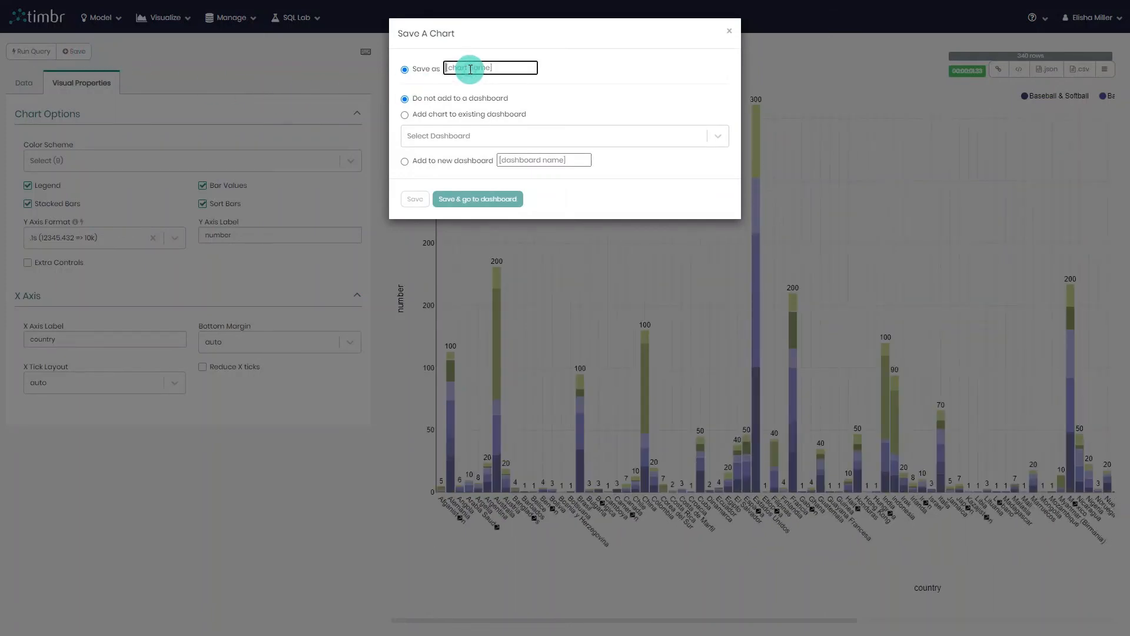
text(fitness products)
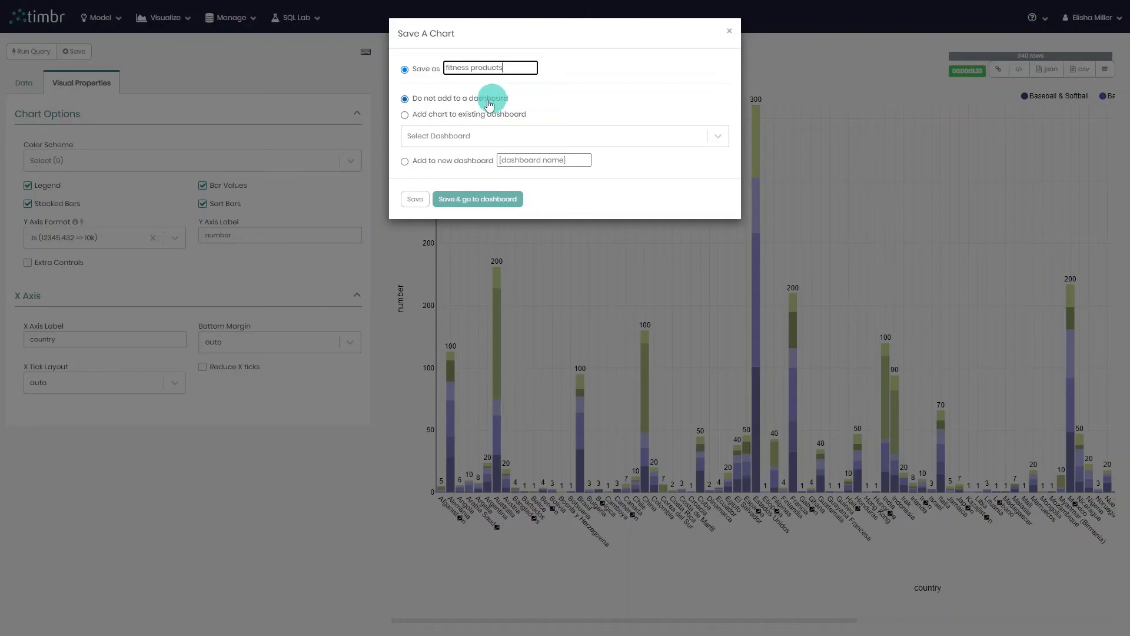
click(459, 118)
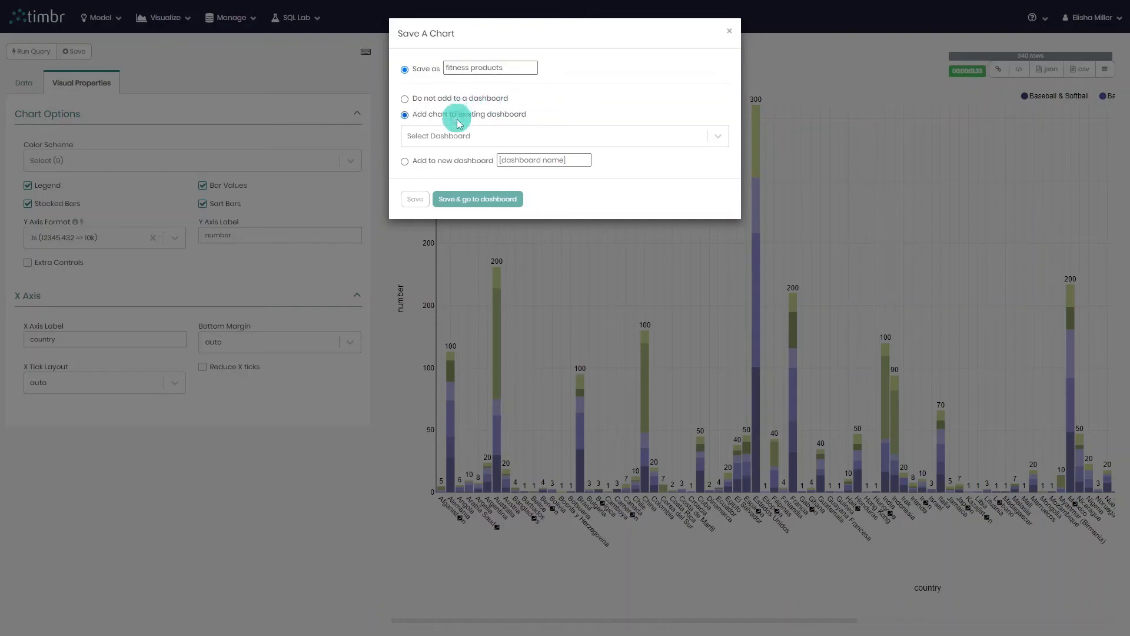
click(462, 134)
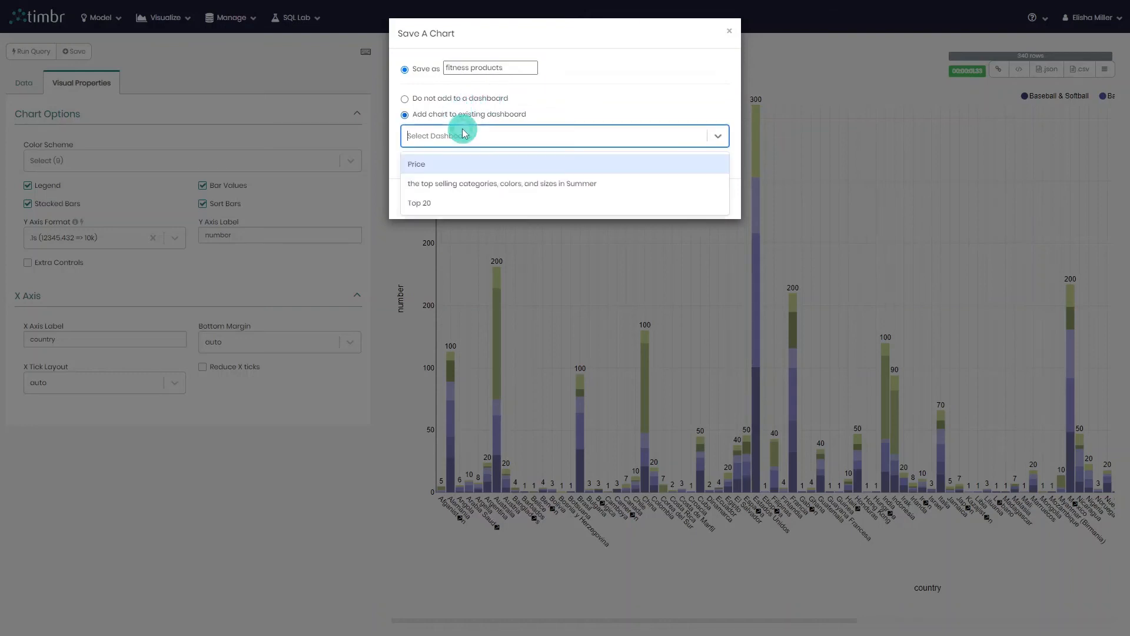
click(513, 119)
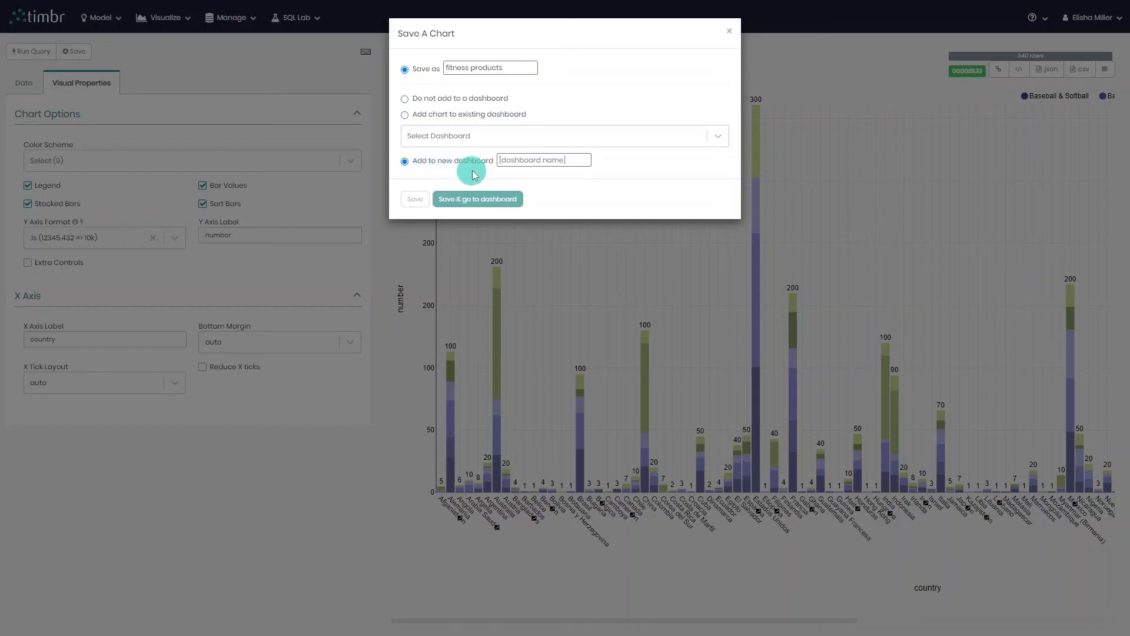
Save the chart to a new dashboard named "products", open that dashboard and look through the chart's countries.
click(532, 160)
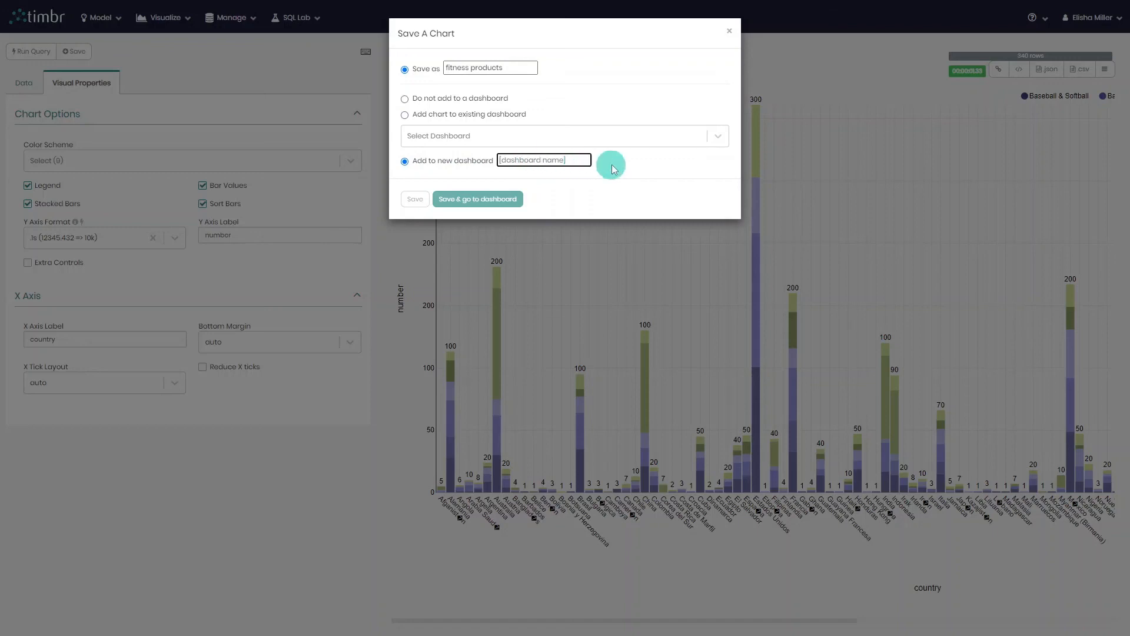
text(products)
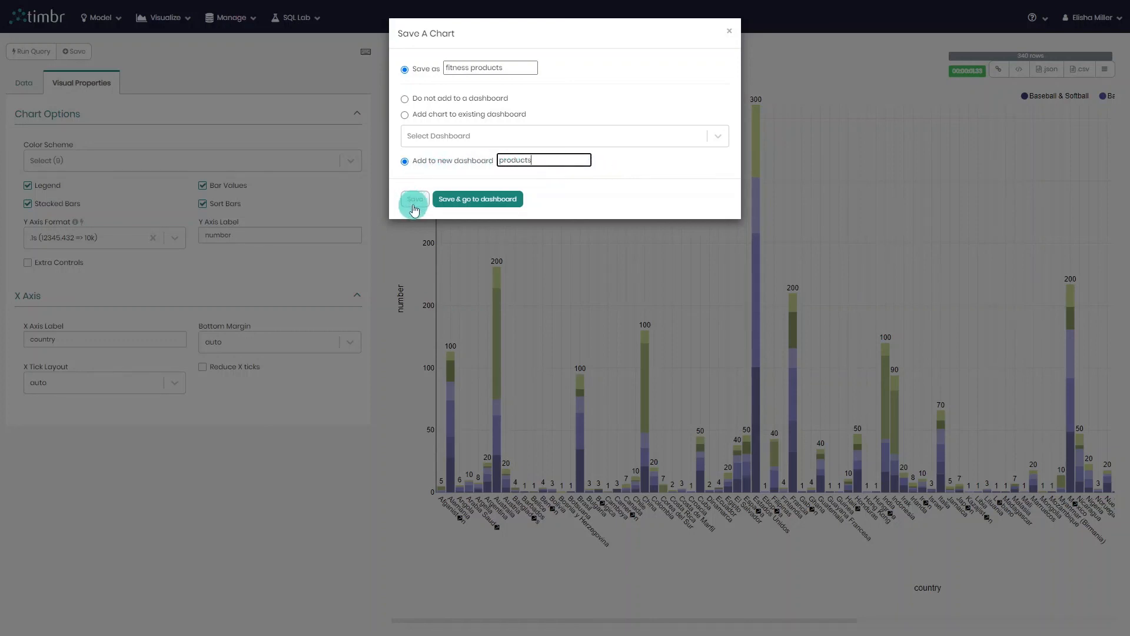
click(478, 200)
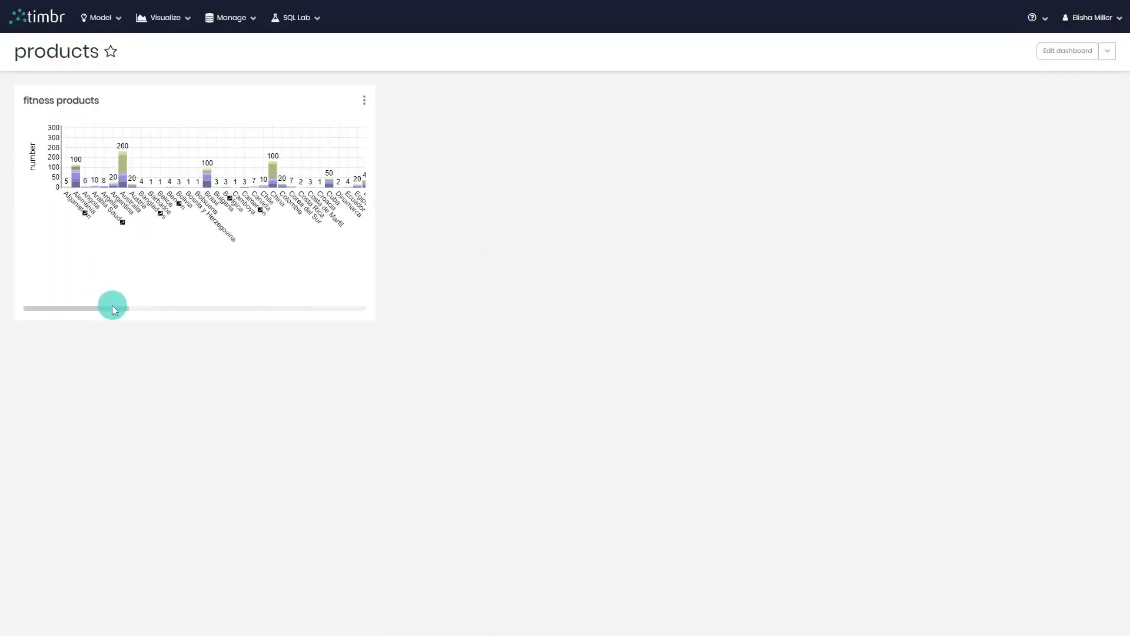
drag(112, 308, 243, 309)
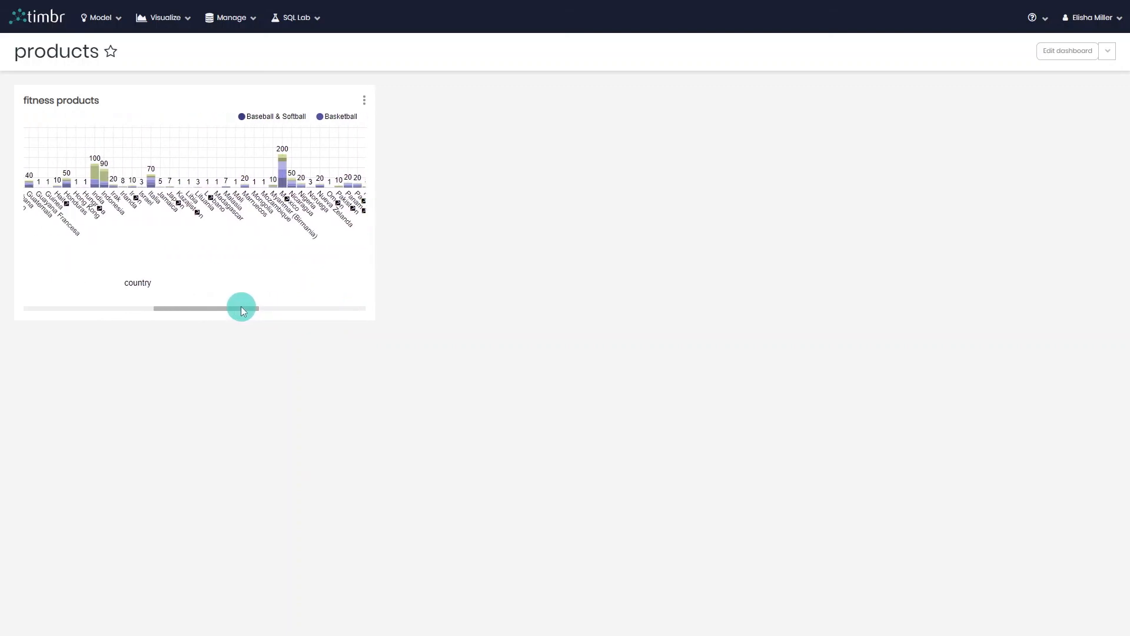